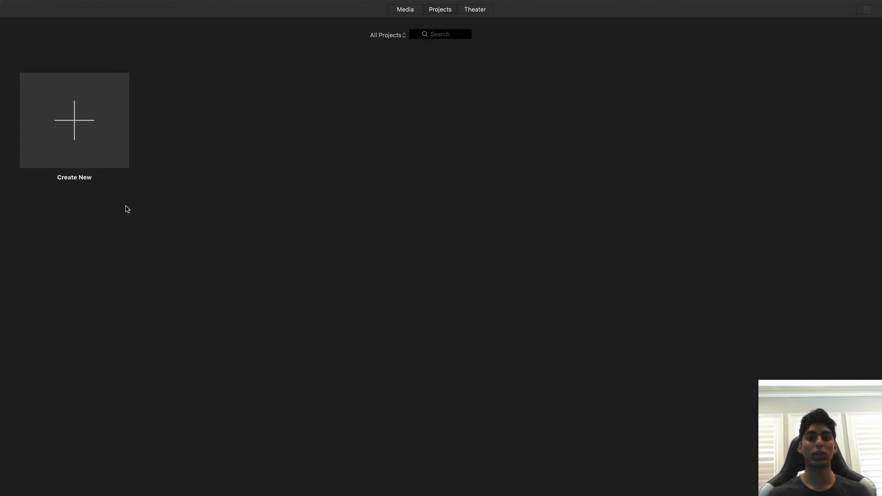
Create a new Movie project.
{"action": "left_click", "coordinate": [79, 120]}
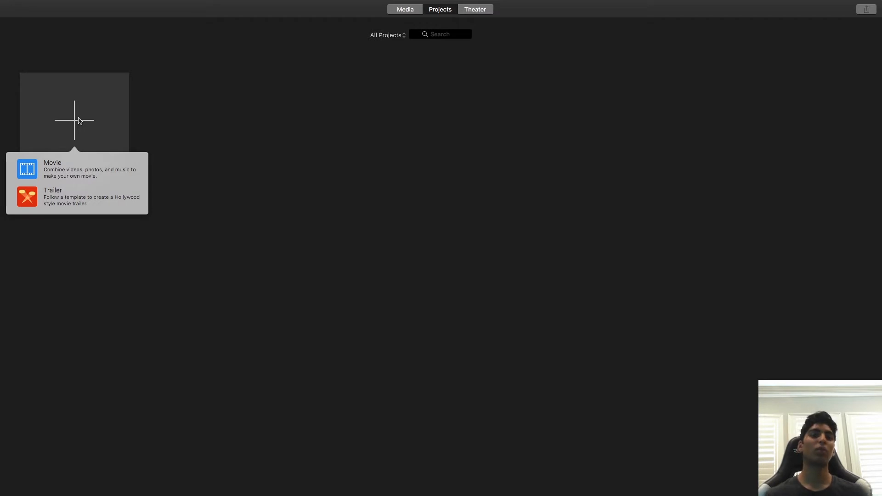
{"action": "left_click", "coordinate": [64, 163]}
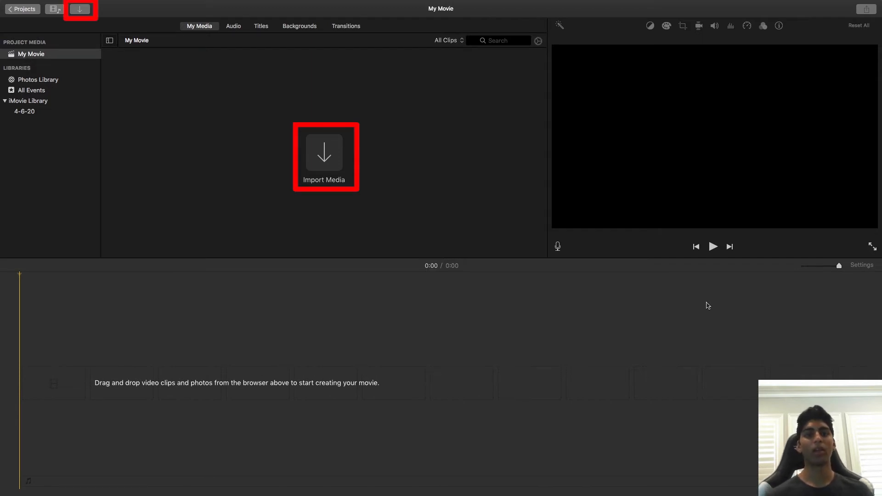
Import StartVideo.mp4 from the obs folder into the project media.
{"action": "left_click", "coordinate": [327, 152]}
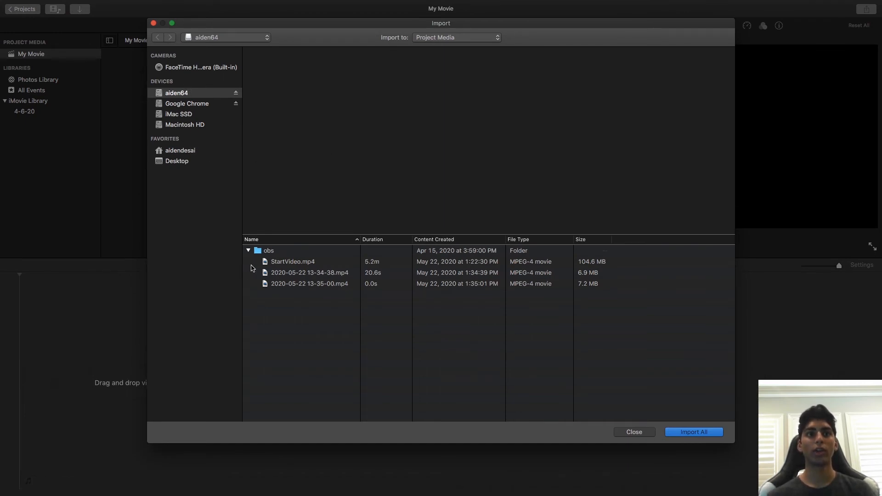
{"action": "left_click", "coordinate": [271, 263]}
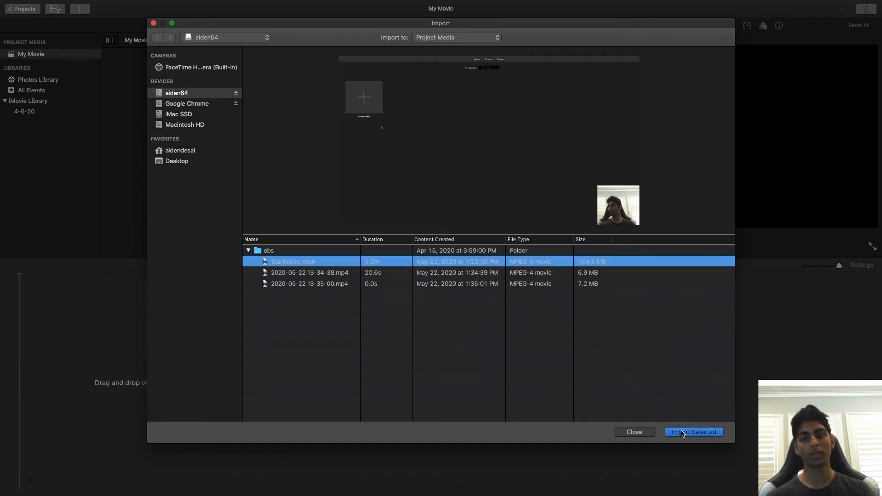
{"action": "left_click", "coordinate": [682, 433]}
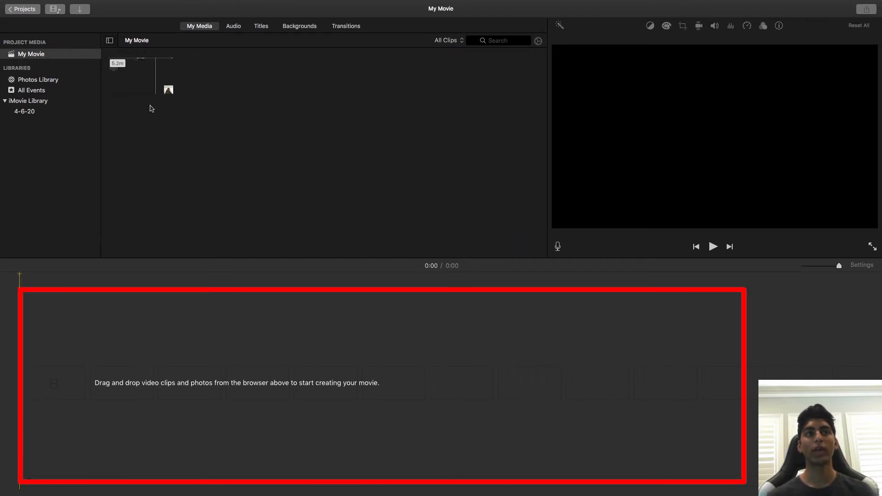
Add the imported clip to the timeline and zoom the timeline in slightly.
{"action": "left_click_drag", "start_coordinate": [149, 73], "coordinate": [99, 366]}
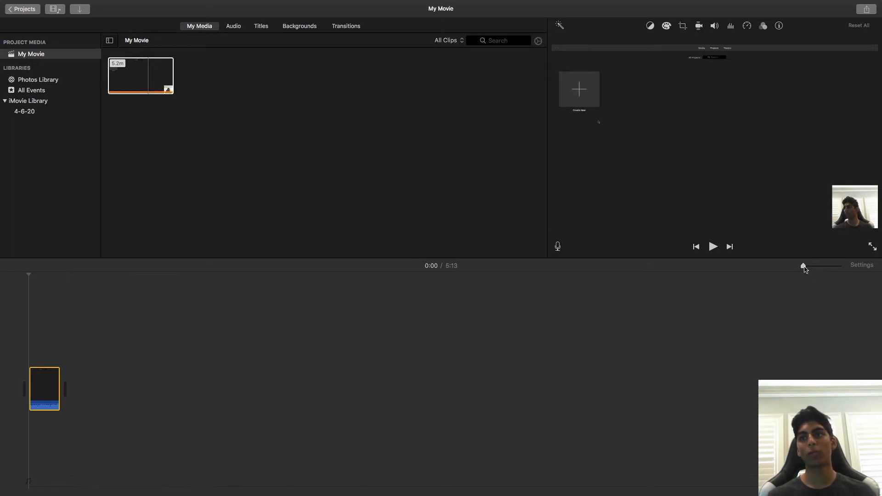
{"action": "mouse_move", "coordinate": [805, 269]}
{"action": "left_mouse_down"}
{"action": "mouse_move", "coordinate": [829, 271]}
{"action": "mouse_move", "coordinate": [810, 269]}
{"action": "left_mouse_up"}
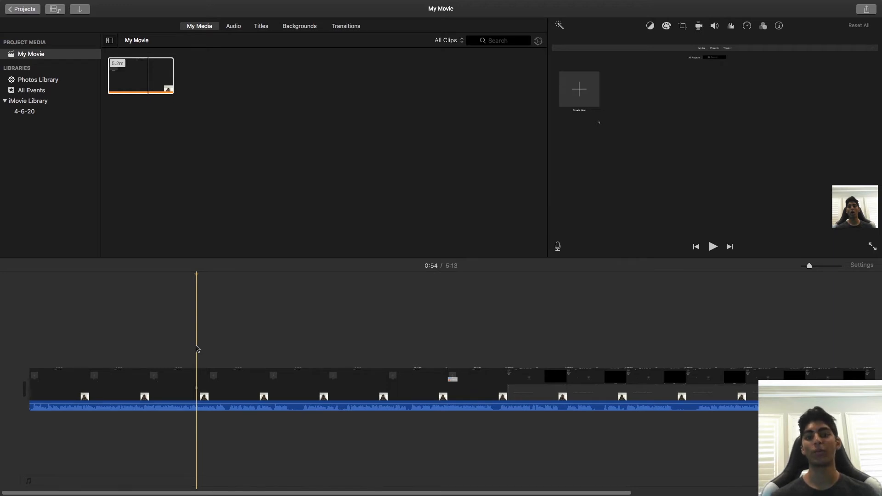
Split the clip at about 0:38.
{"action": "left_click", "coordinate": [226, 356]}
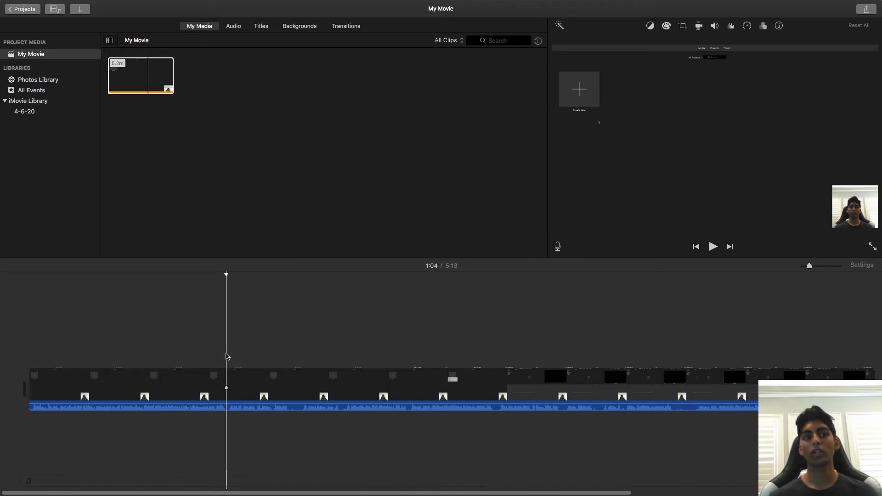
{"action": "left_click", "coordinate": [149, 351]}
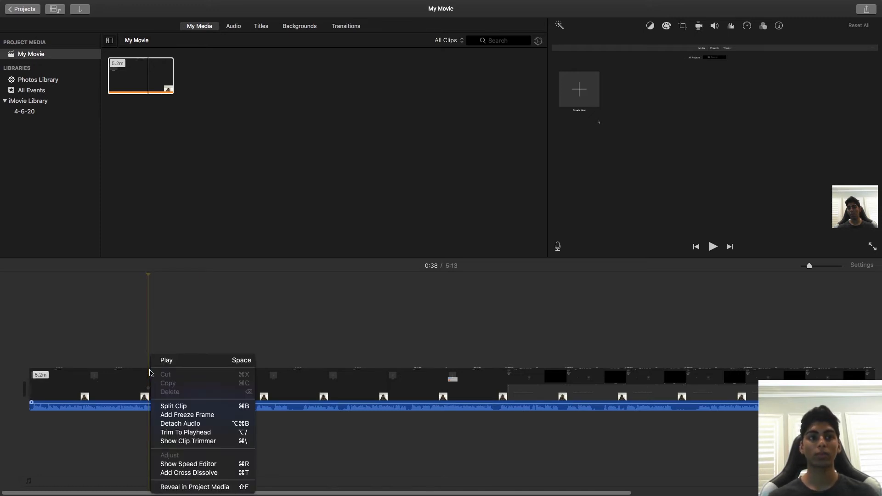
{"action": "left_click", "coordinate": [174, 407]}
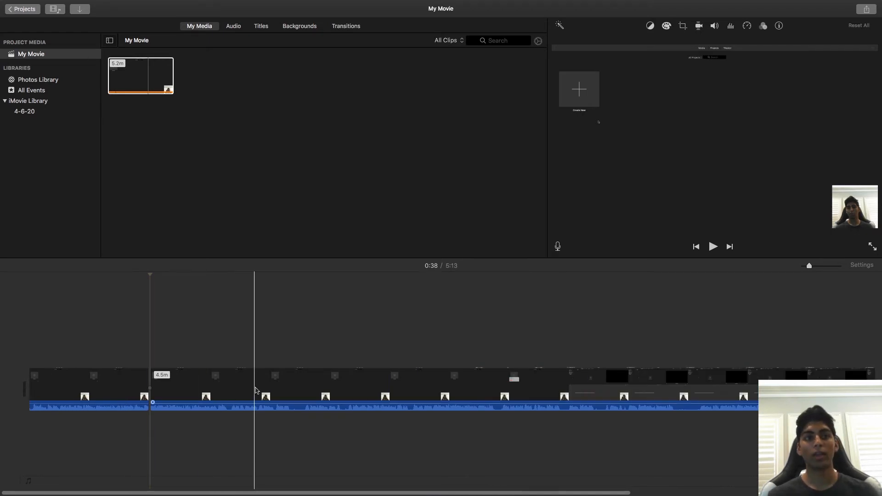
Split the clip again at about 1:22.
{"action": "left_click", "coordinate": [282, 391]}
{"action": "right_click", "coordinate": [283, 391]}
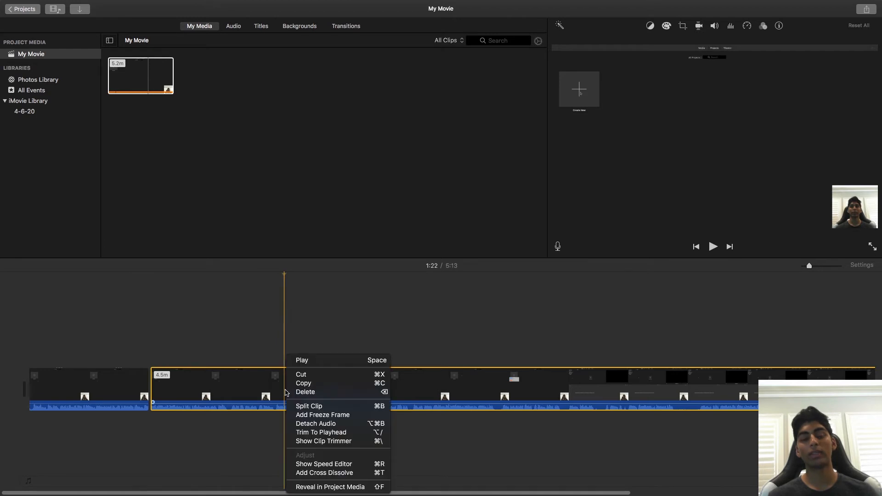
{"action": "left_click", "coordinate": [297, 407]}
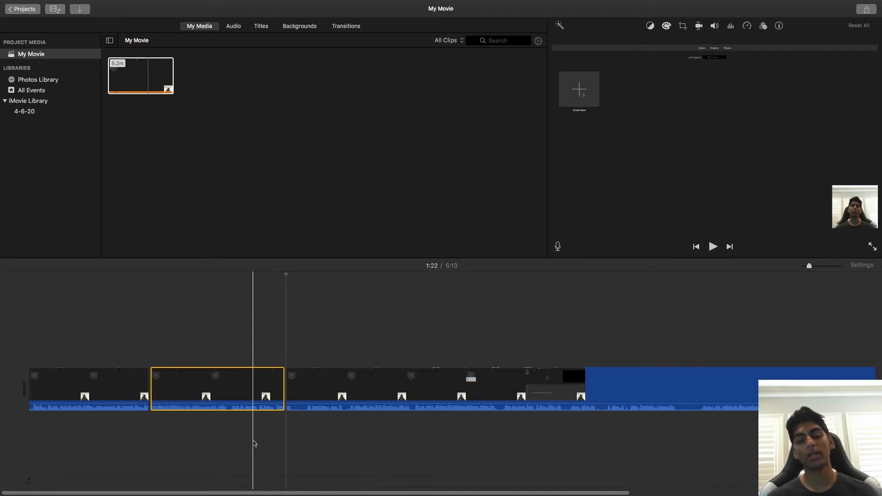
Delete the middle segment between the two splits.
{"action": "left_click", "coordinate": [221, 389]}
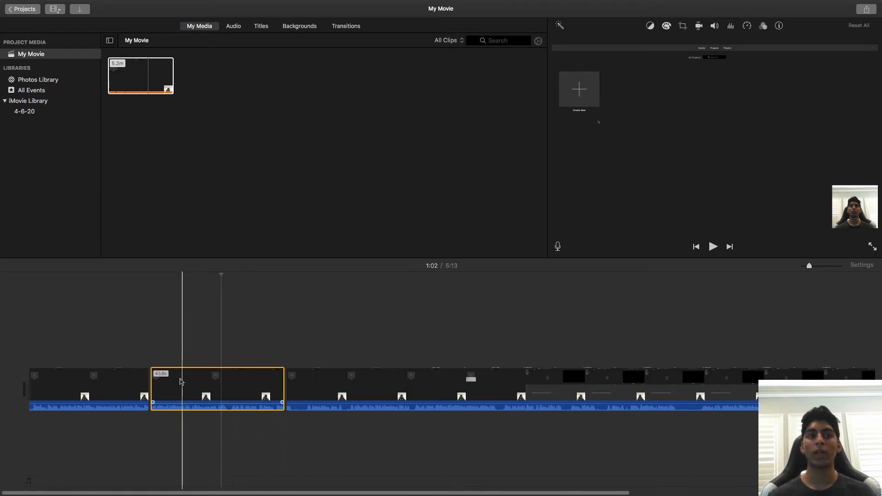
{"action": "key", "text": "Delete"}
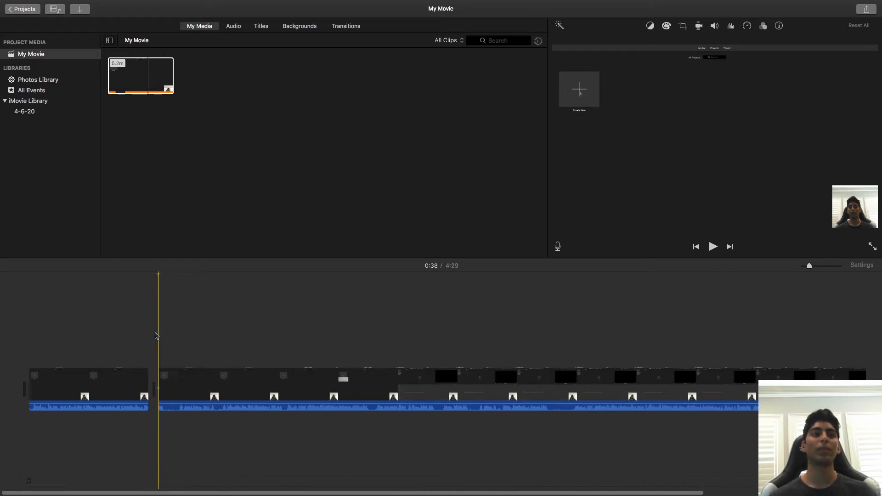
Select the first clip and change its playback speed with the speed control.
{"action": "left_click", "coordinate": [136, 322]}
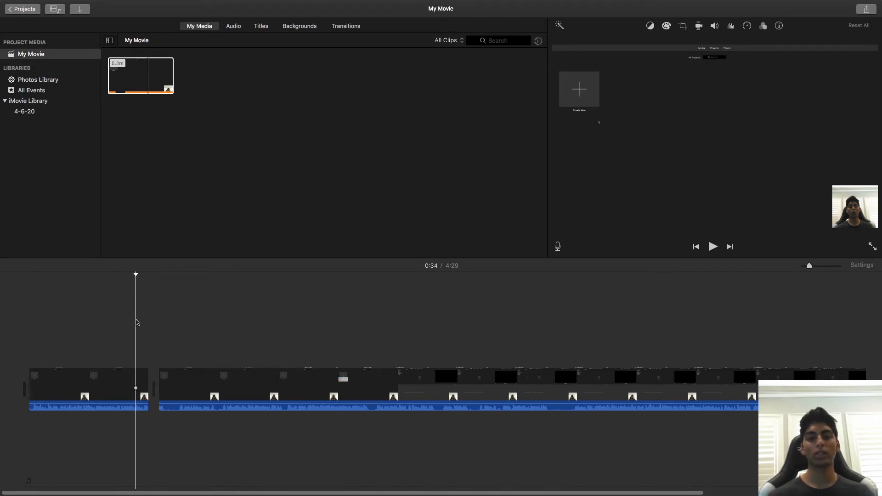
{"action": "left_click", "coordinate": [115, 382]}
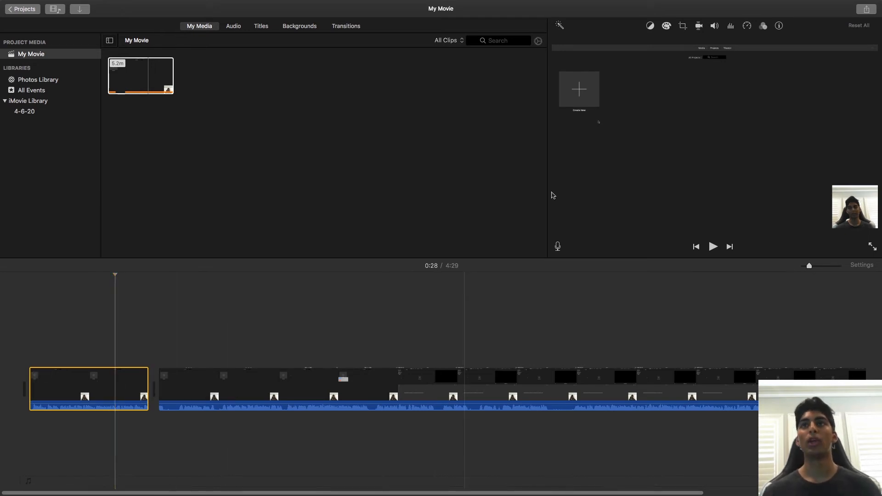
{"action": "left_click", "coordinate": [747, 26]}
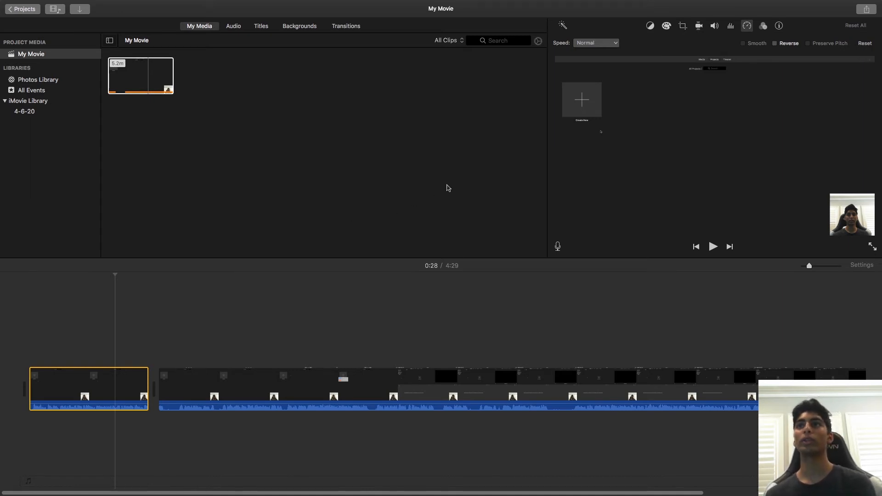
{"action": "left_click", "coordinate": [592, 45]}
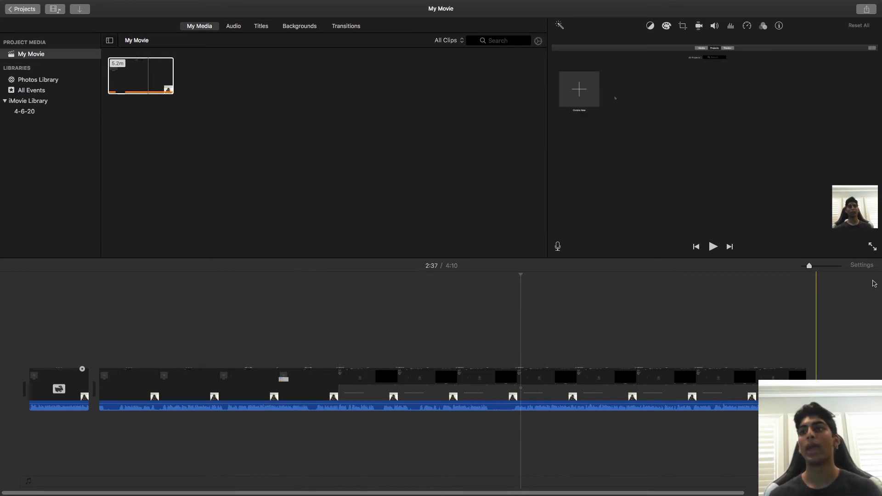
Turn the project audio off and back on in the project settings.
{"action": "left_click", "coordinate": [866, 266]}
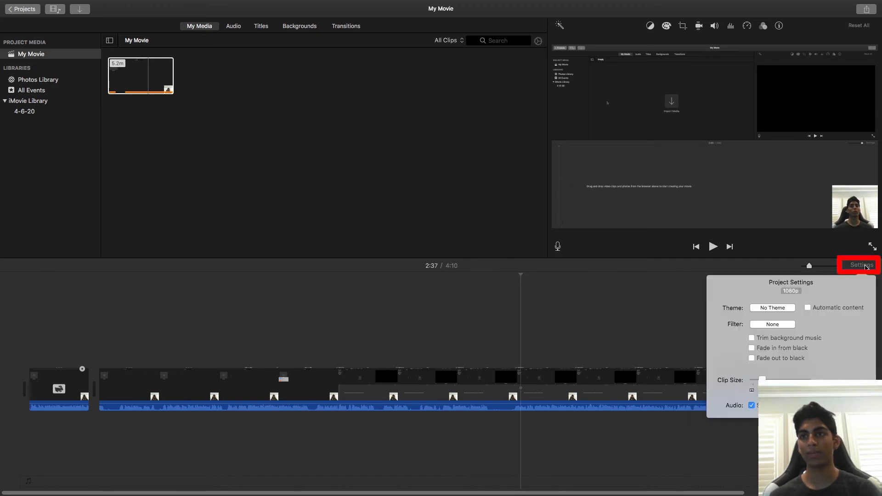
{"action": "left_click", "coordinate": [751, 406]}
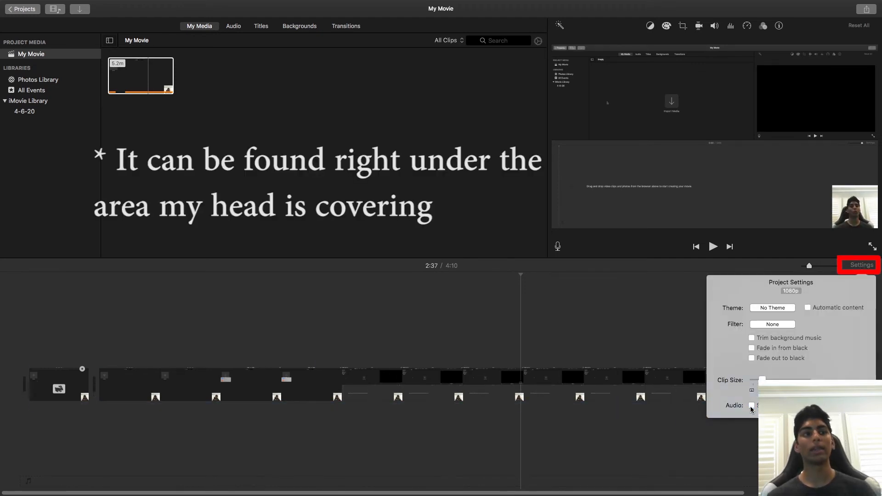
{"action": "left_click", "coordinate": [752, 406]}
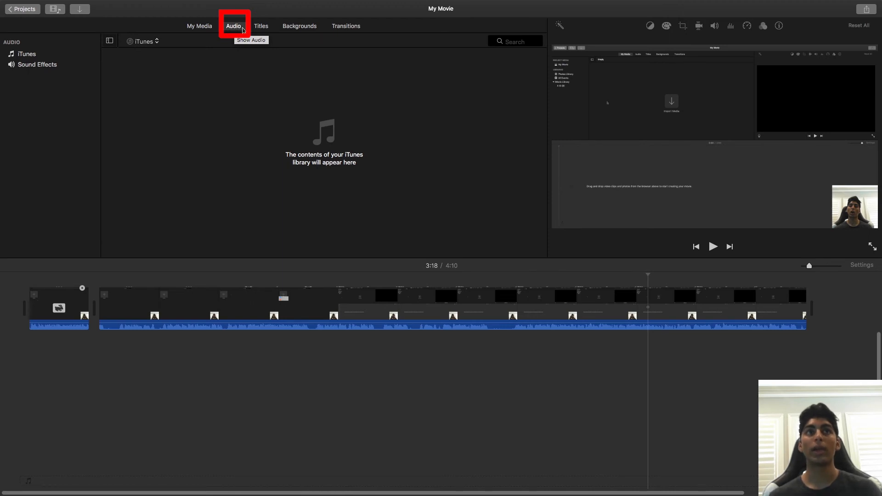
Add an Expand title at the start of the timeline and select it.
{"action": "left_click", "coordinate": [257, 29]}
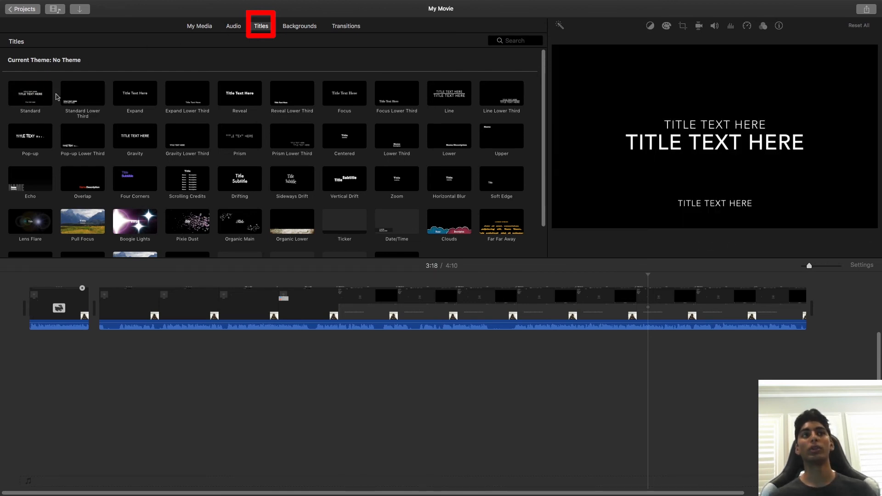
{"action": "left_click_drag", "start_coordinate": [134, 95], "coordinate": [20, 394]}
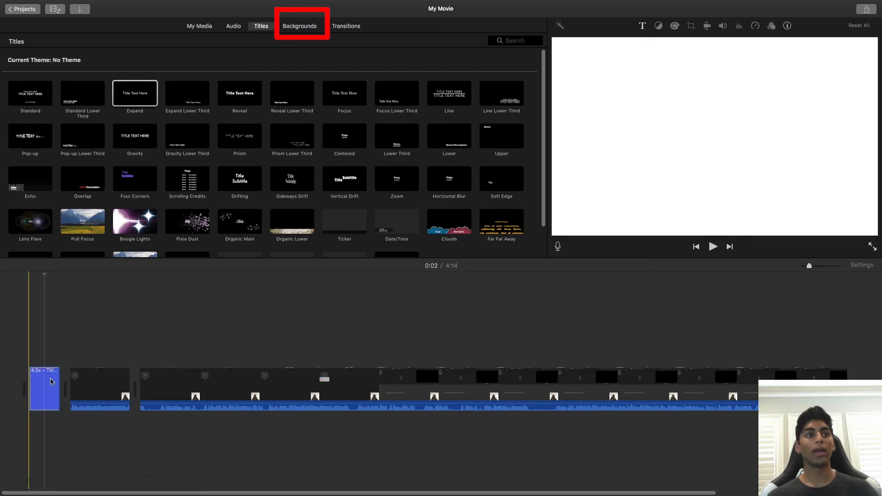
{"action": "left_click", "coordinate": [52, 382]}
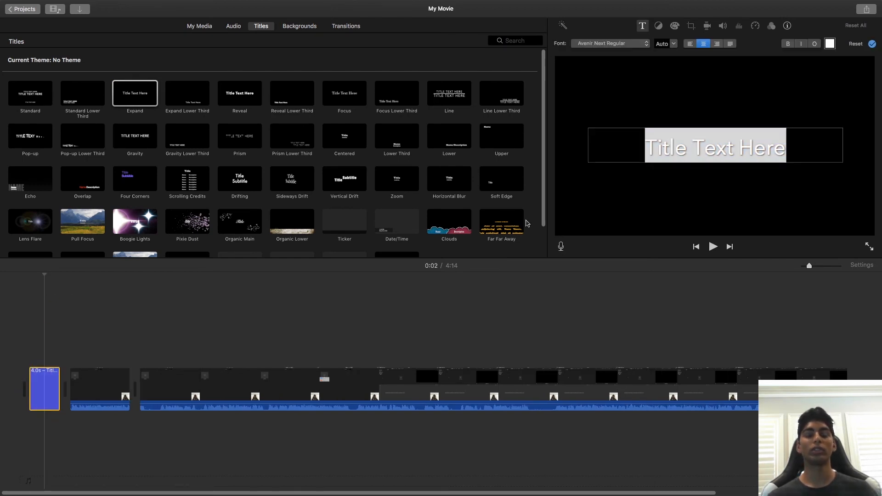
Set the title text to "Video Editing" and play the movie from the start to preview it.
{"action": "double_click", "coordinate": [686, 152]}
{"action": "left_click_drag", "start_coordinate": [790, 148], "coordinate": [632, 156]}
{"action": "type", "text": "Video Editing"}
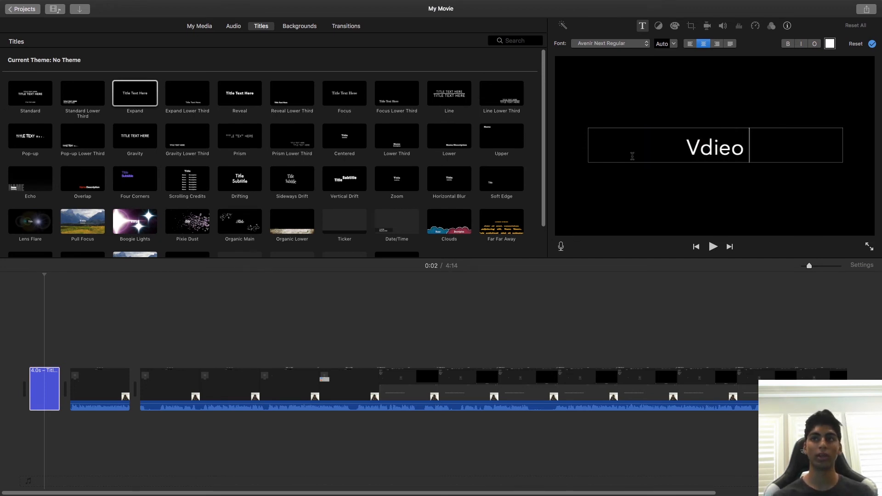
{"action": "left_click", "coordinate": [32, 278]}
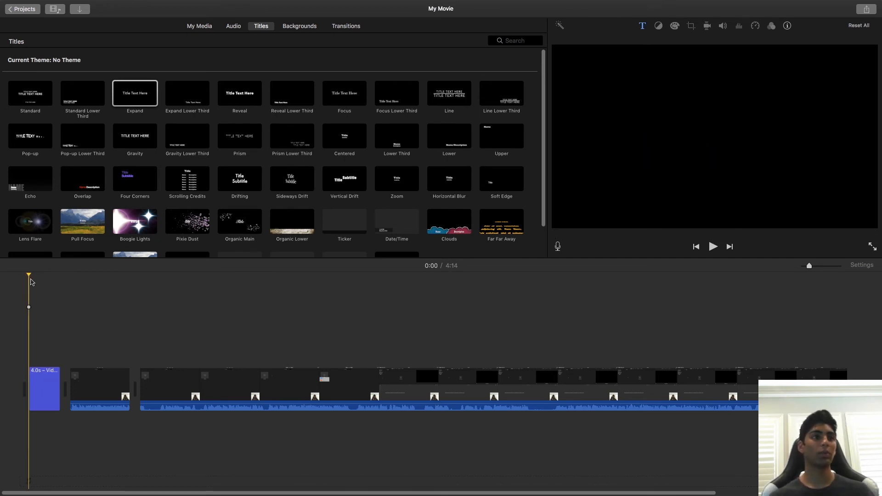
{"action": "key", "text": "space"}
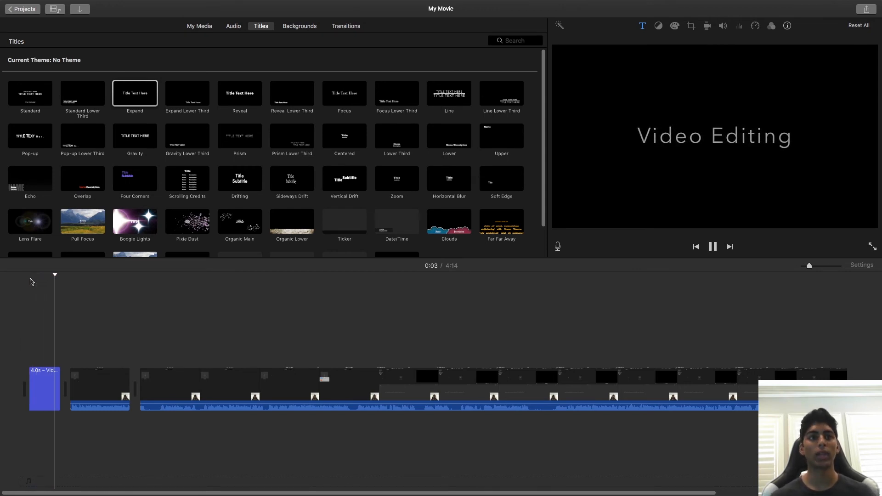
Add a Cross Dissolve transition at the start of the timeline, before the title.
{"action": "left_click", "coordinate": [299, 26]}
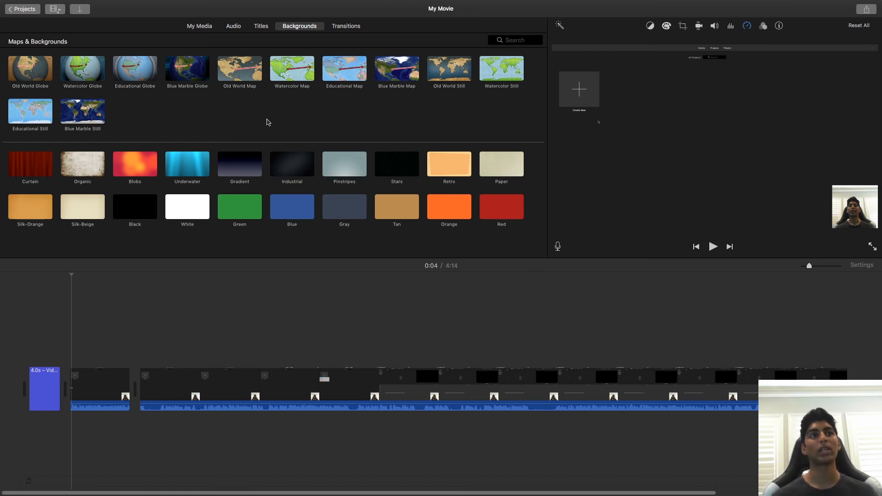
{"action": "left_click", "coordinate": [338, 28]}
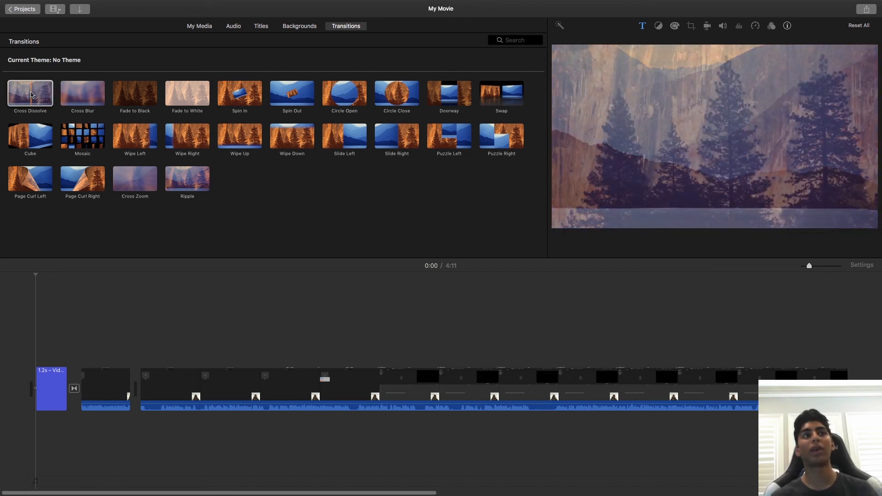
{"action": "left_click_drag", "start_coordinate": [31, 94], "coordinate": [32, 389]}
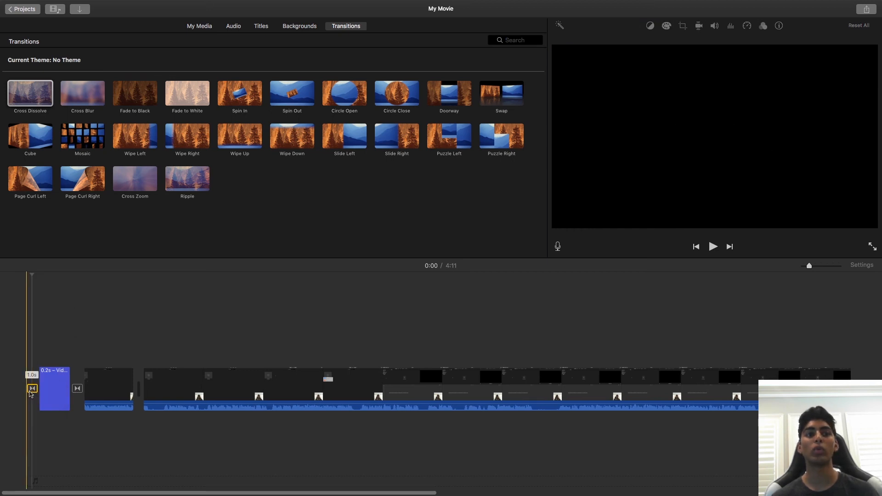